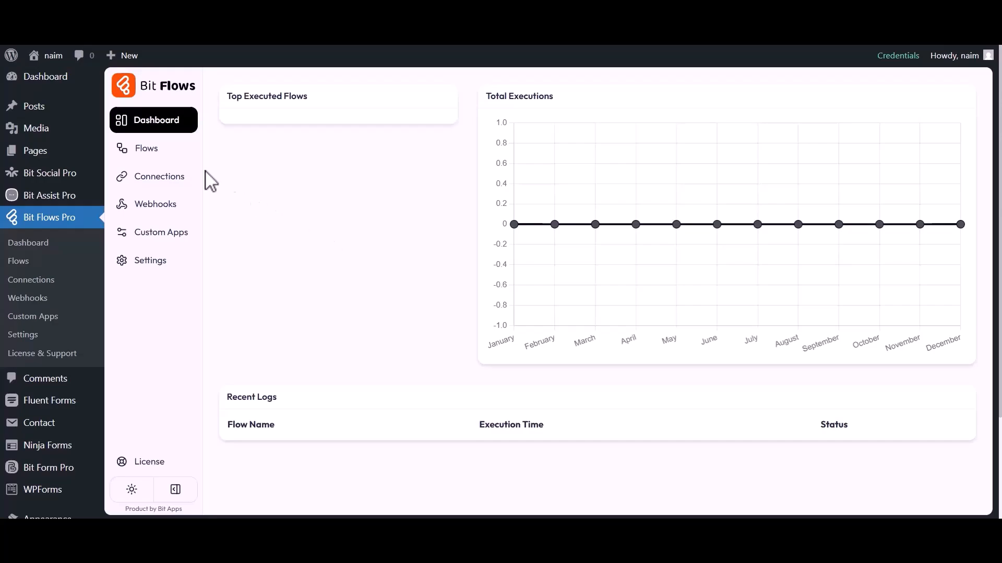
Create a blank flow titled 'WP Forms to Brevo (Sendinblue)' from the Flows list
click(146, 151)
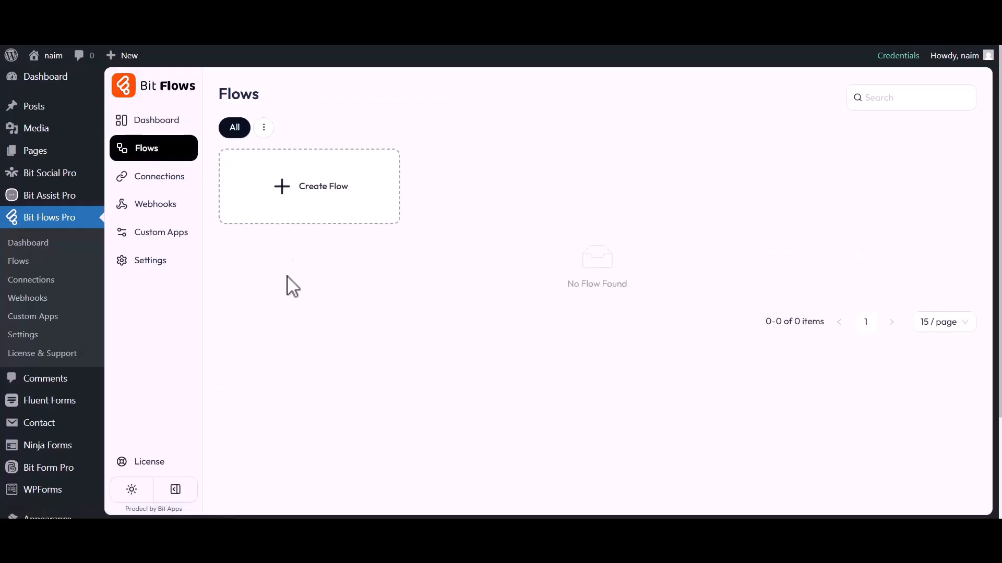
click(315, 196)
drag(349, 170, 403, 170)
text(WP Forms to Brevo (Sendinblue)
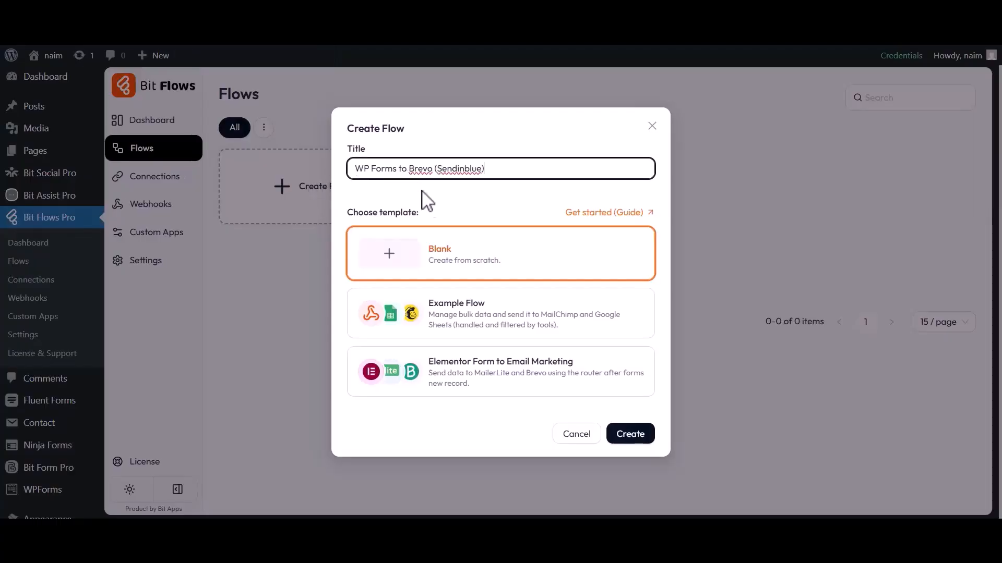
click(629, 434)
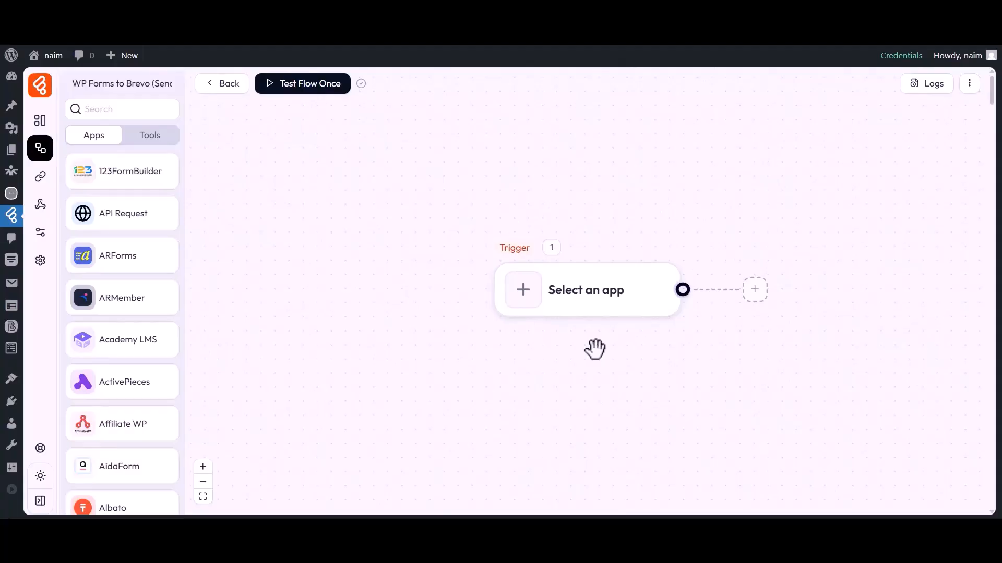
Set the trigger to wpForms Form Submission and choose Contact Form as the form
drag(594, 349, 511, 352)
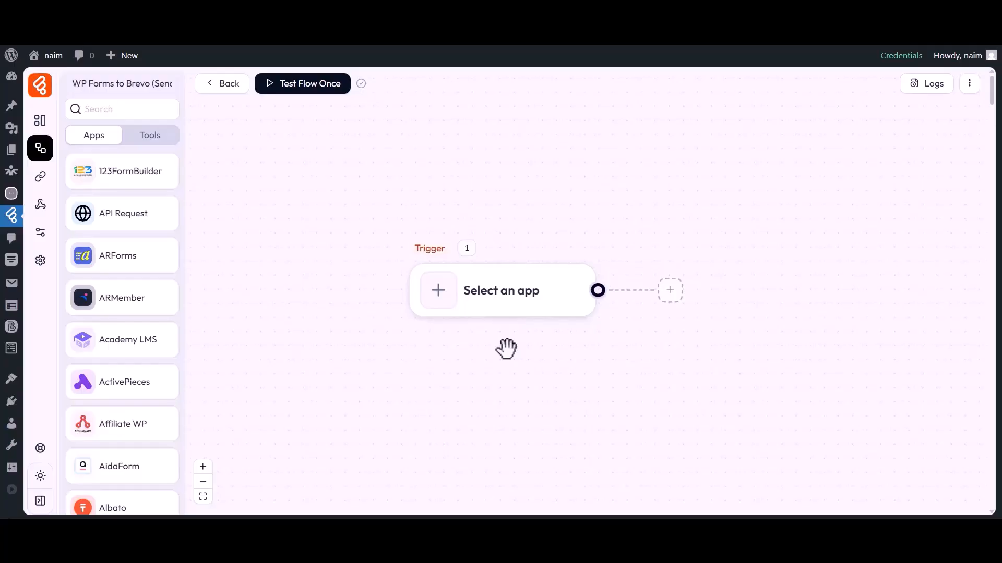
click(439, 302)
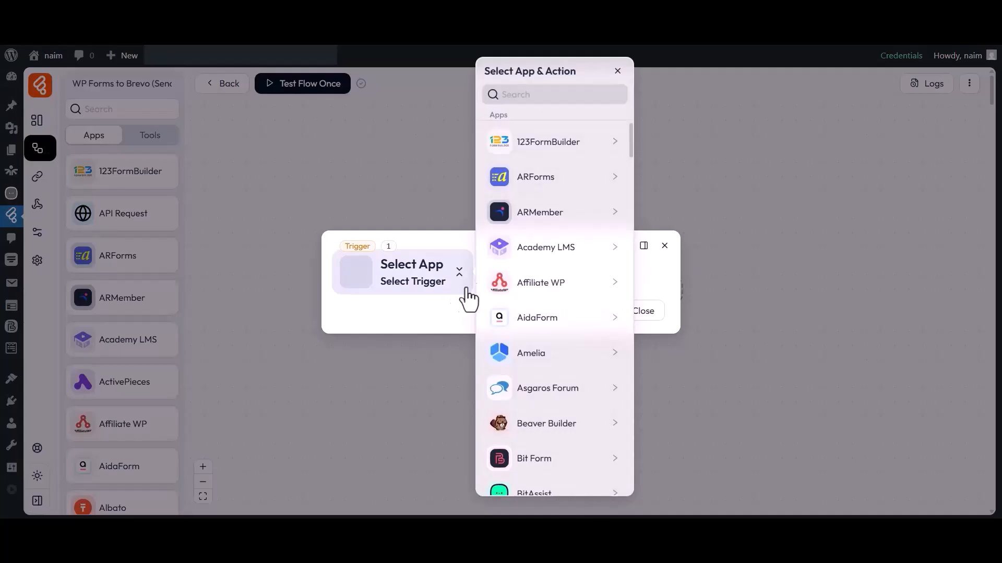
click(552, 97)
text(WP Forms)
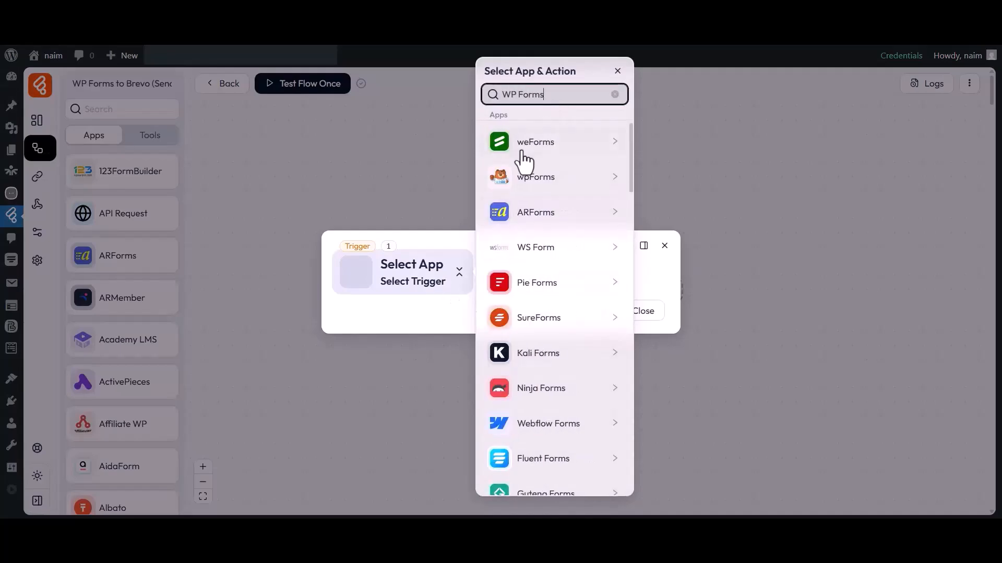
click(526, 182)
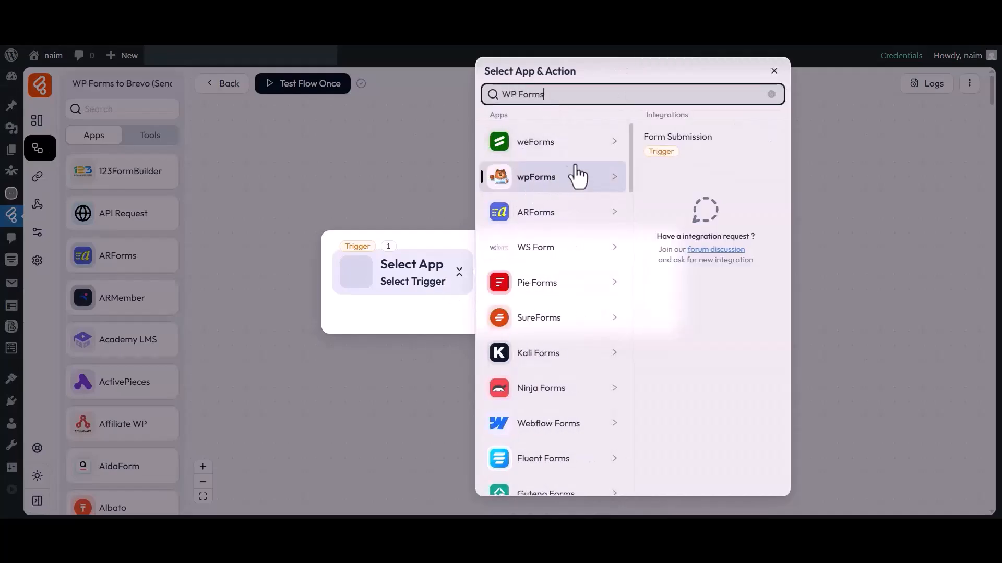
click(671, 142)
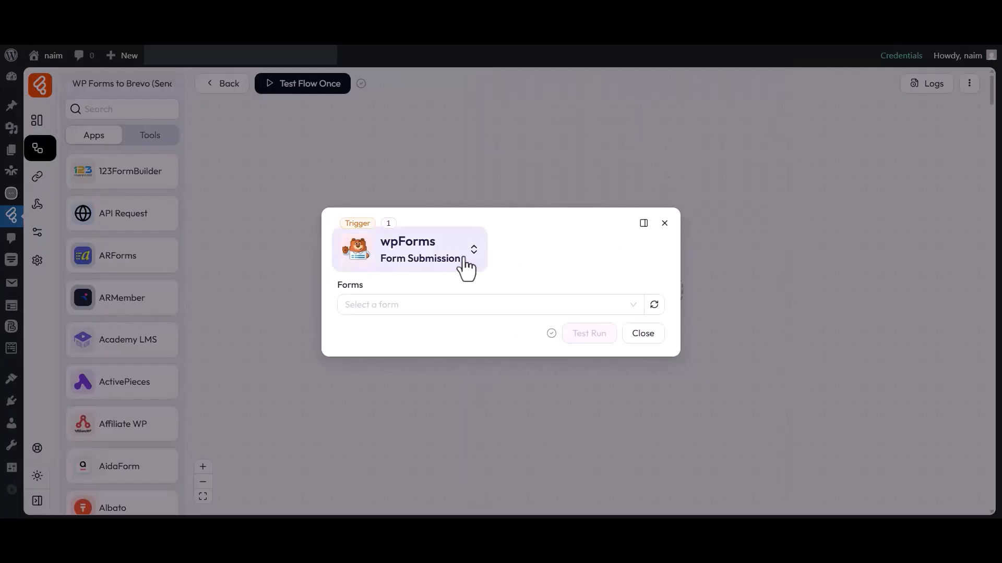
click(368, 296)
click(372, 308)
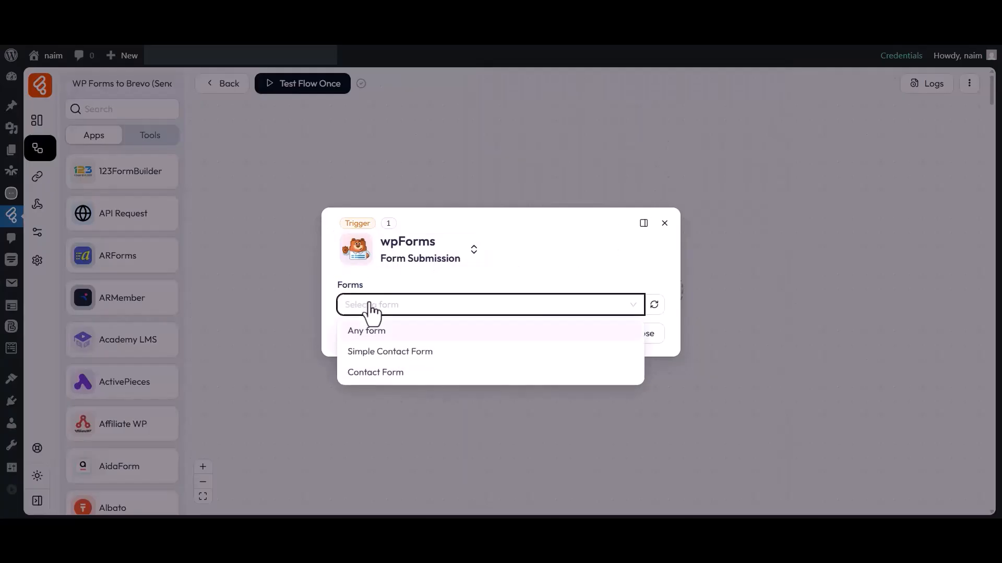
click(376, 371)
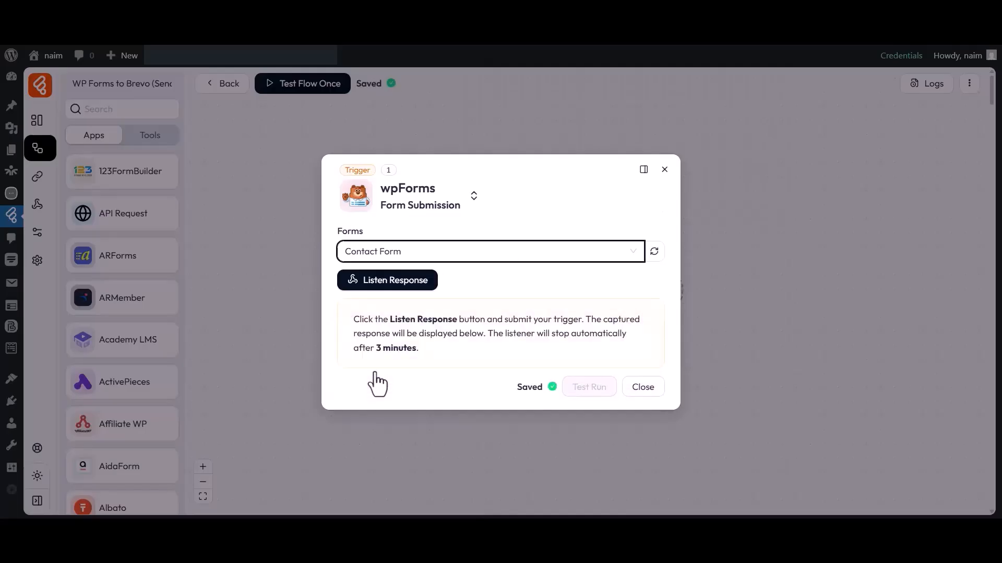
Listen for a response and submit the contact form with a sample first name, last name and email
click(365, 281)
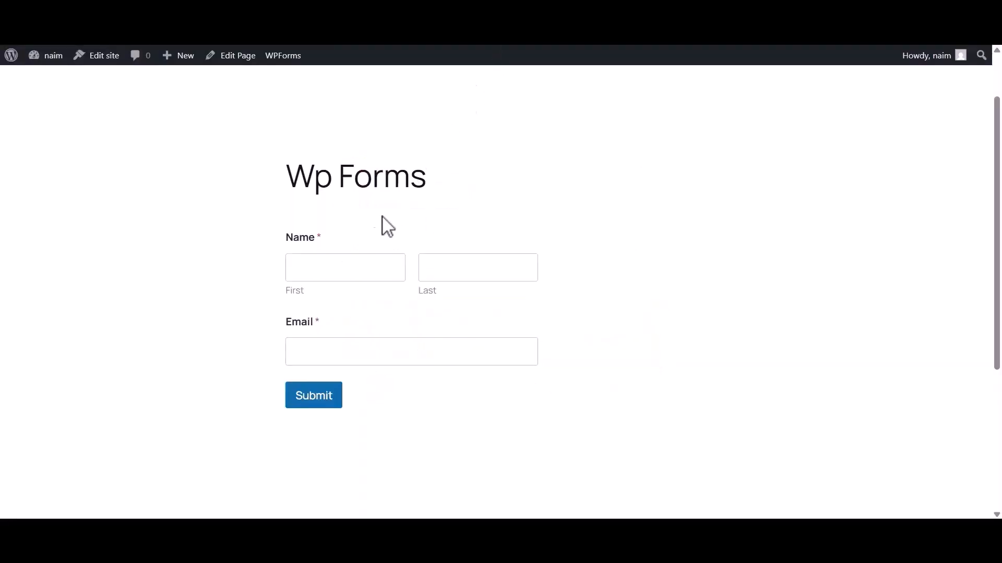
click(352, 268)
text(Bit)
click(471, 273)
text(Apps)
click(353, 353)
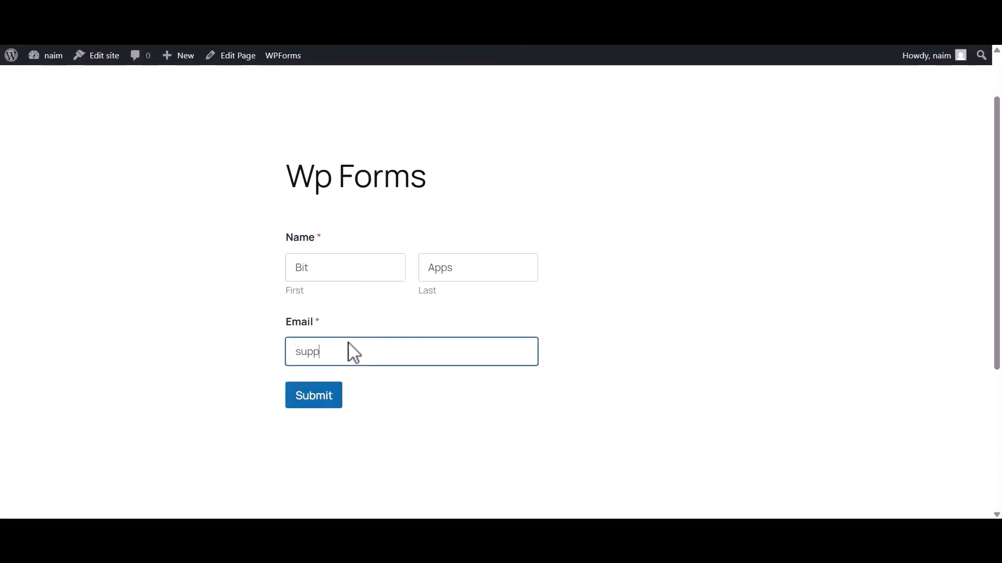
click(308, 401)
Confirm the submission was captured and close the trigger settings
drag(297, 252, 691, 256)
click(678, 266)
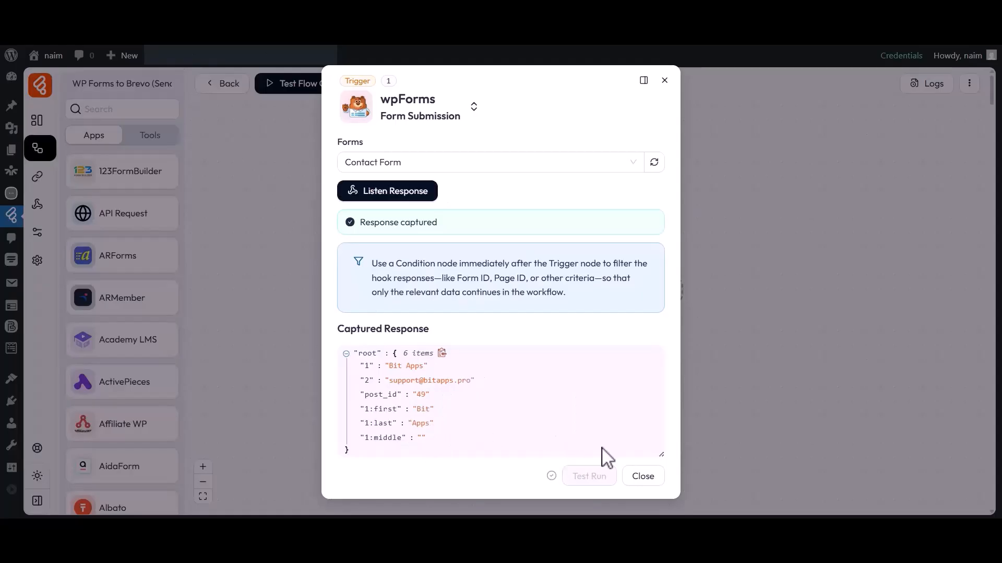
click(643, 476)
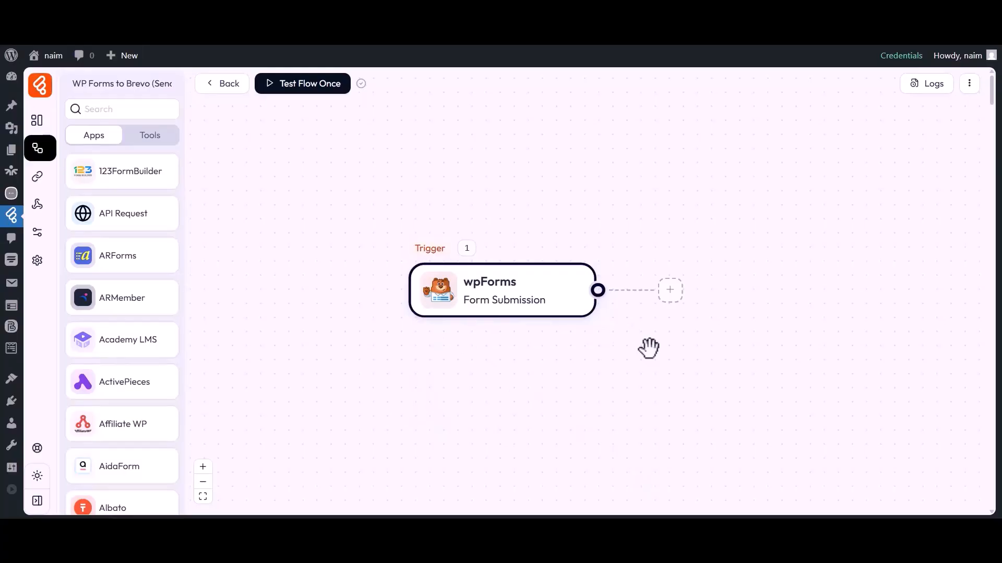
Add a Brevo (Sendinblue) Create Contact action after the trigger
click(669, 291)
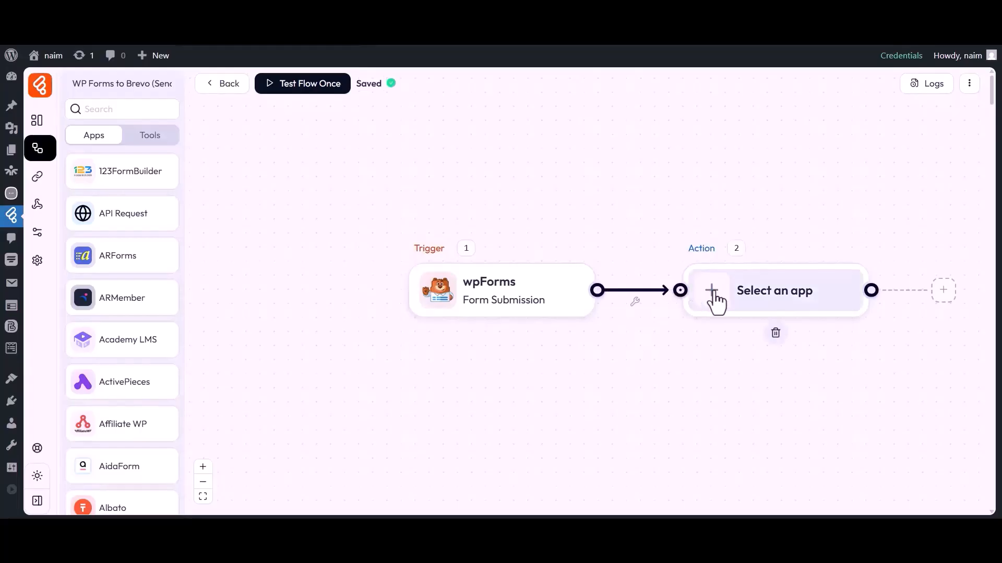
click(712, 293)
click(519, 98)
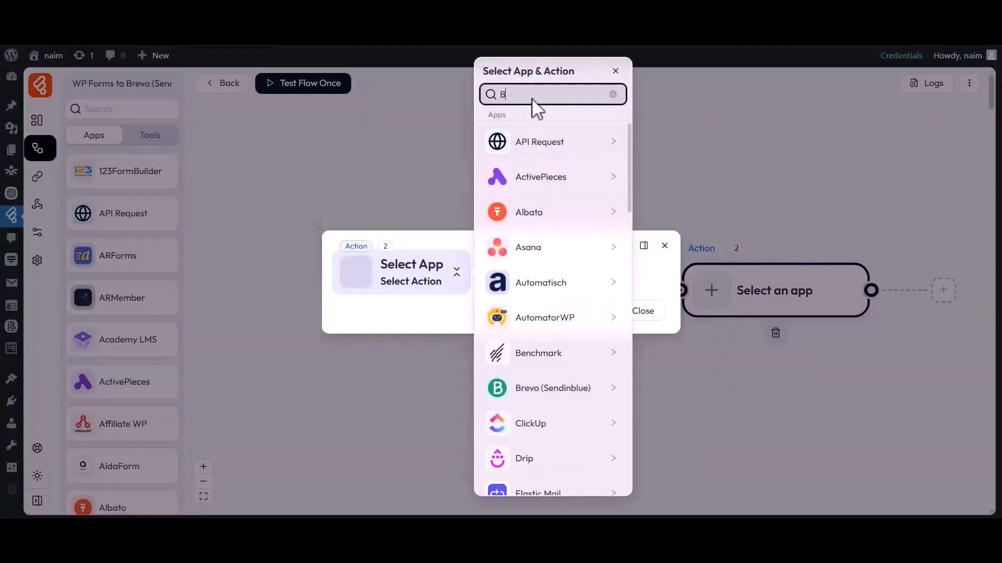
text(Brevo ( Sendinblue)
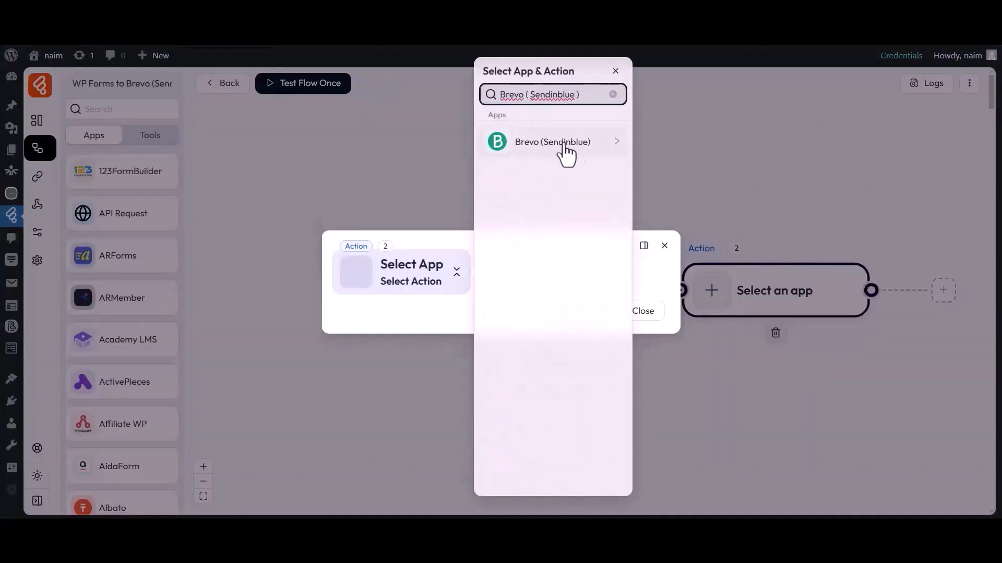
click(531, 147)
click(668, 150)
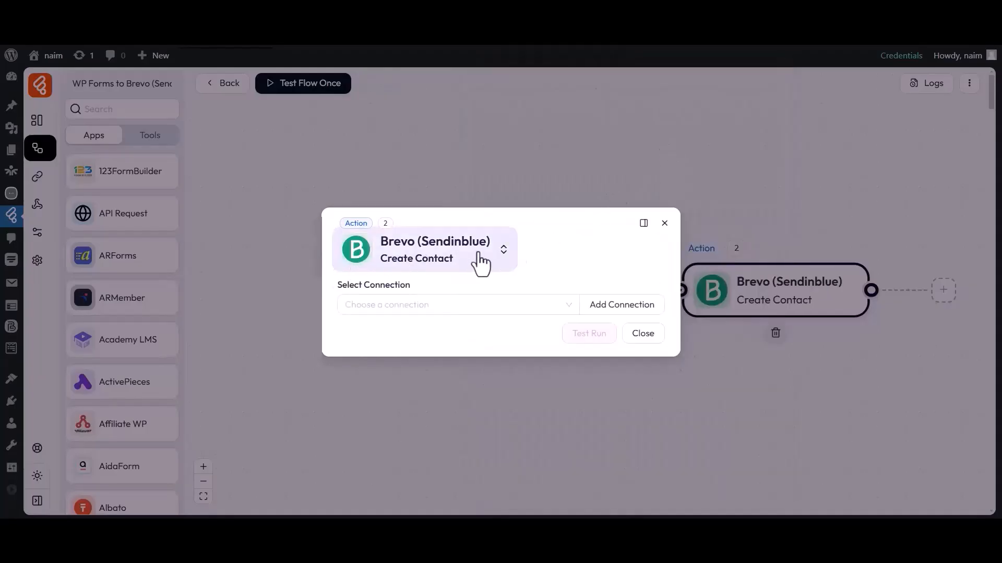
Start a new Brevo connection named 'Brevo (Sendinblue) connection 2' and focus its Value field
drag(342, 286, 414, 293)
click(420, 308)
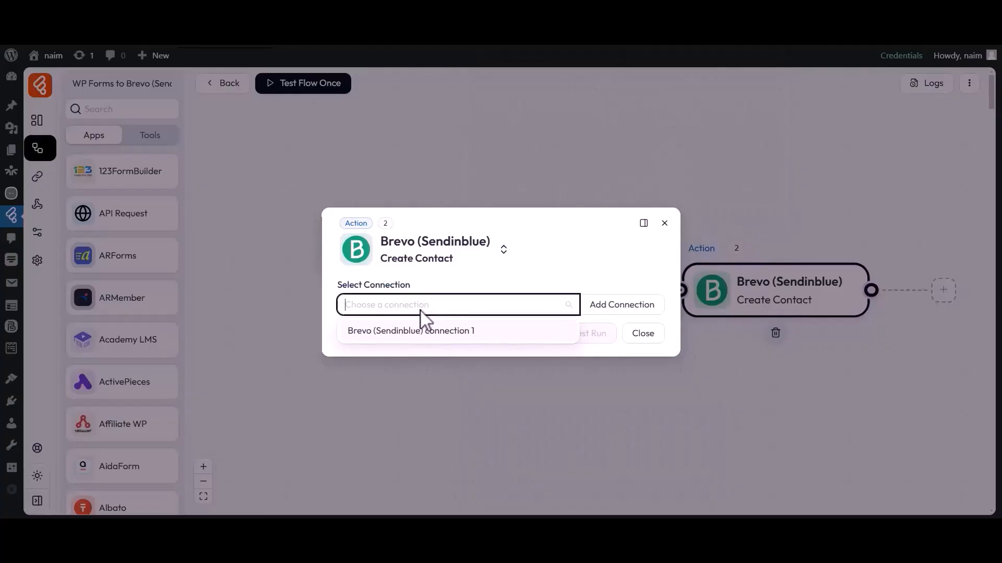
click(619, 309)
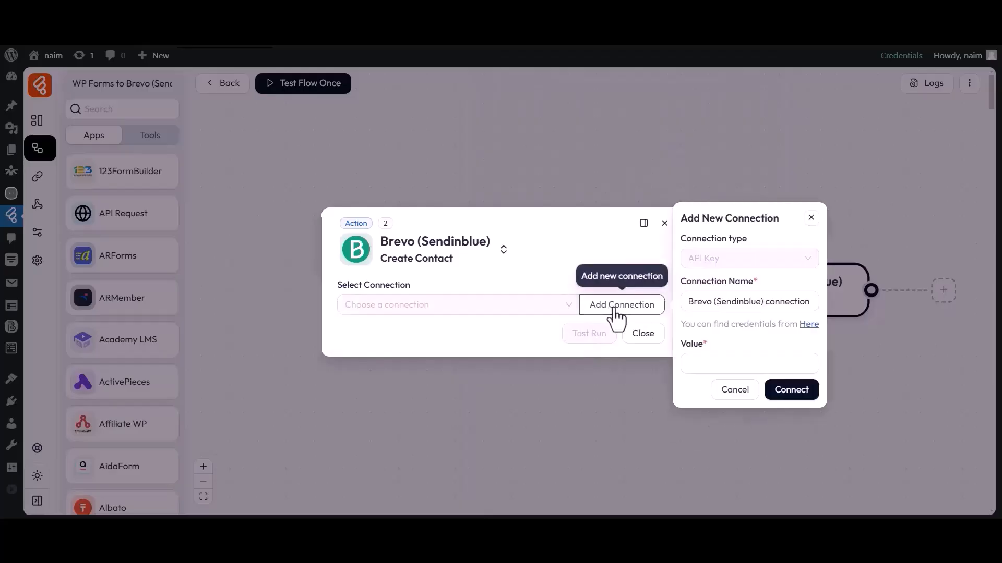
drag(680, 281, 754, 280)
click(750, 282)
drag(689, 302, 794, 302)
click(811, 302)
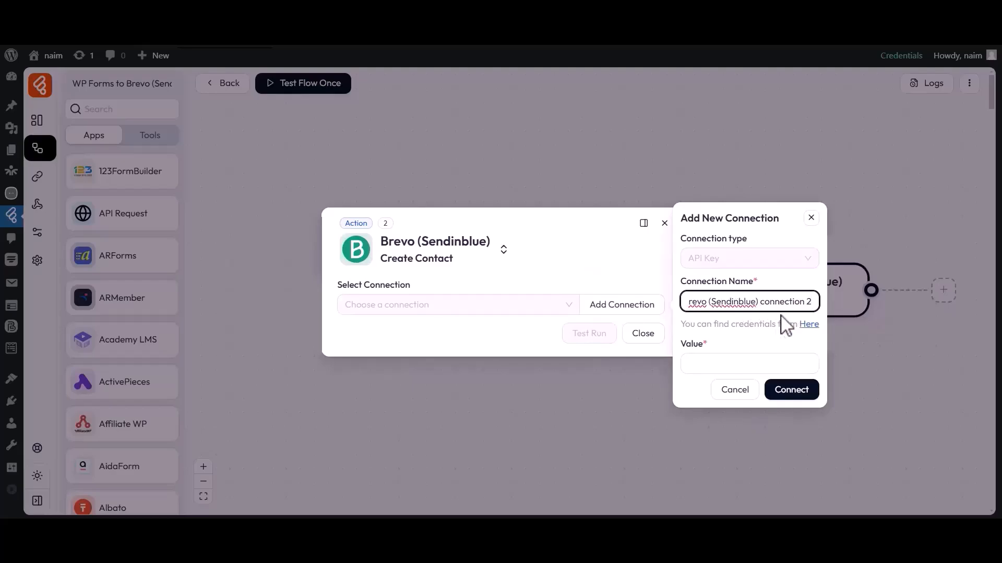
click(709, 360)
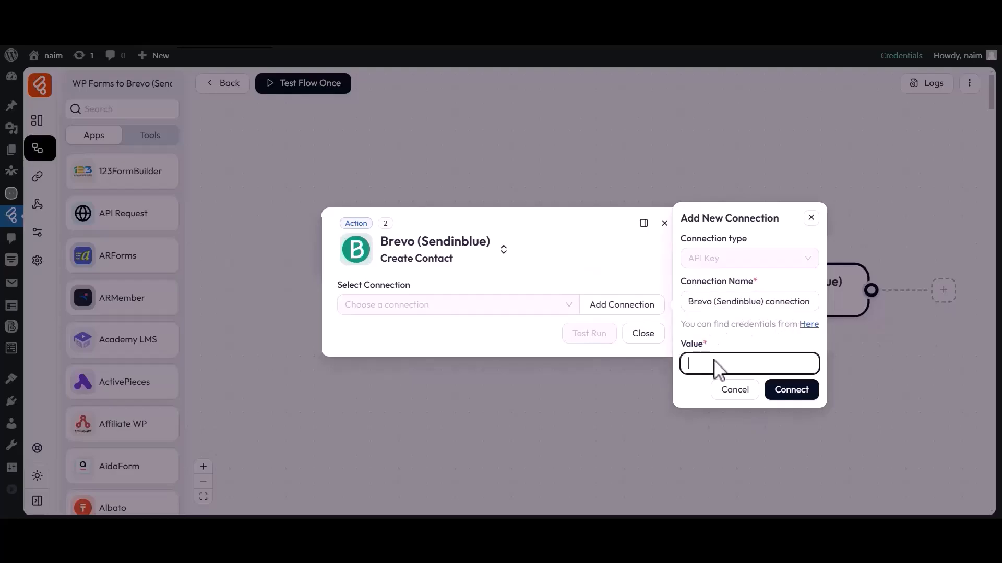
Generate a new Brevo API key named 'For Bit Flows'
click(807, 325)
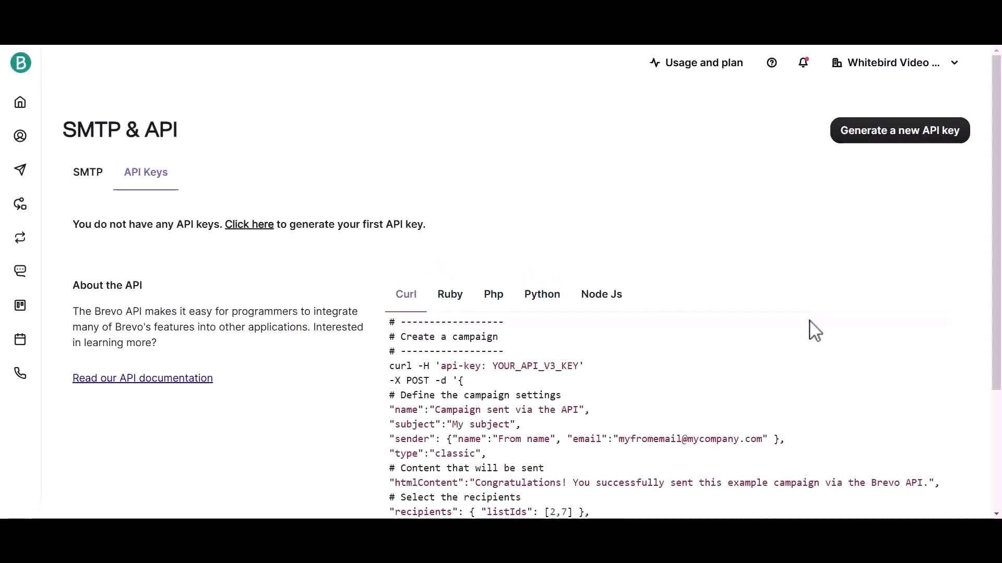
click(896, 133)
drag(342, 190, 425, 192)
click(436, 212)
text(For Bit Flows)
click(639, 259)
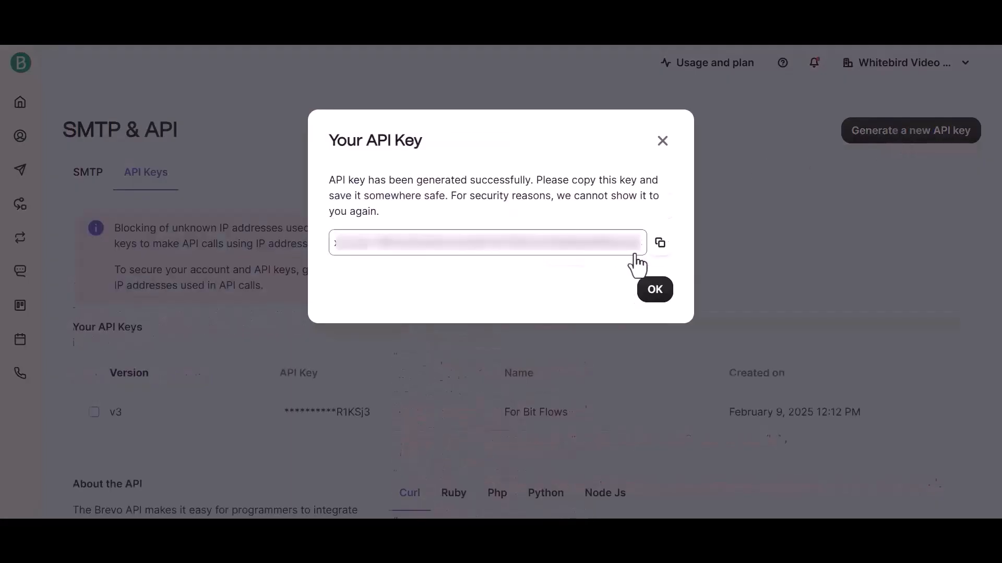
Copy the newly generated API key
drag(339, 146, 428, 149)
click(383, 209)
drag(337, 243, 651, 252)
click(660, 244)
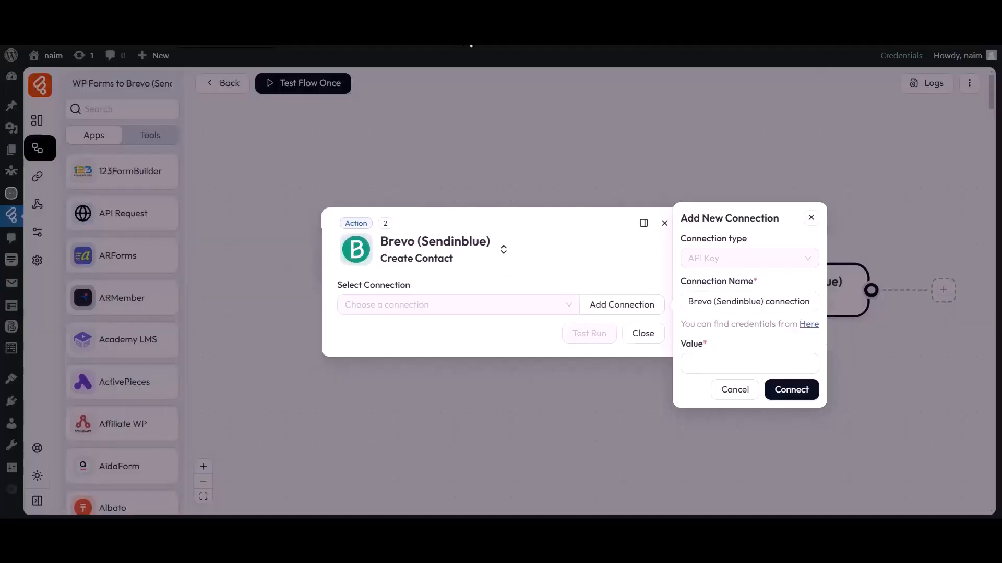
Paste the API key into the connection's Value and connect it
click(705, 359)
key(ctrl+v)
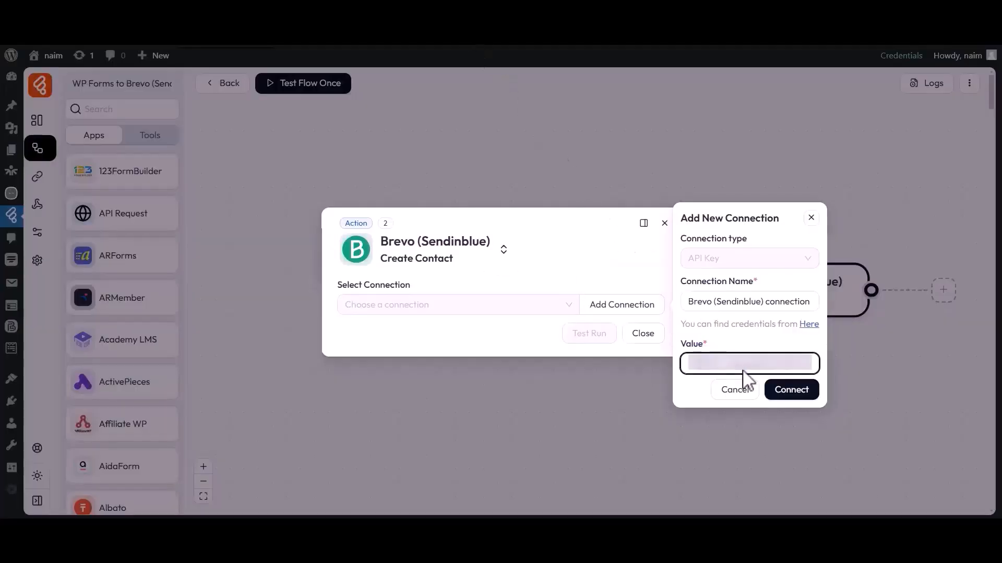
click(789, 395)
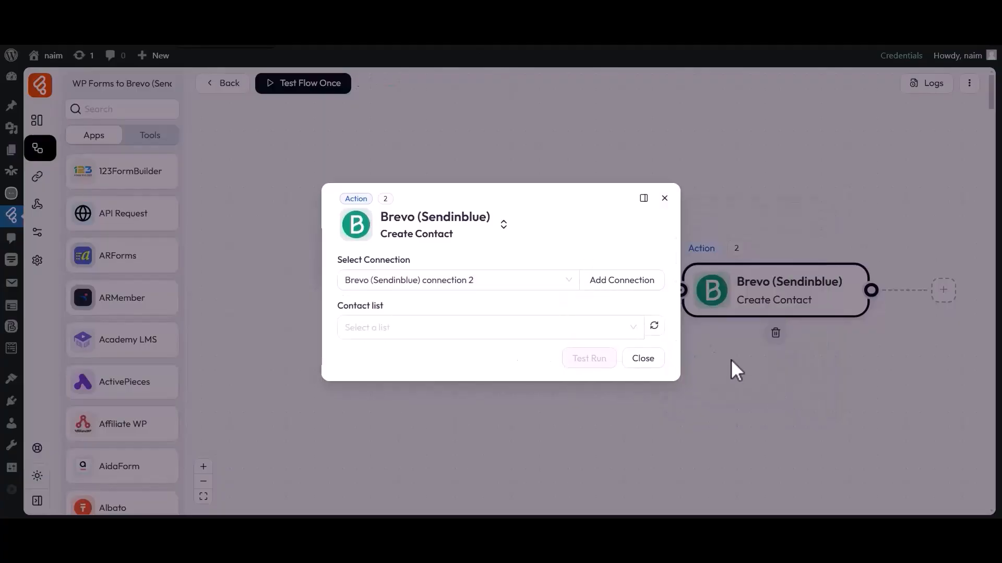
Set the action's contact list to Bit Flows
drag(338, 261, 410, 265)
click(397, 279)
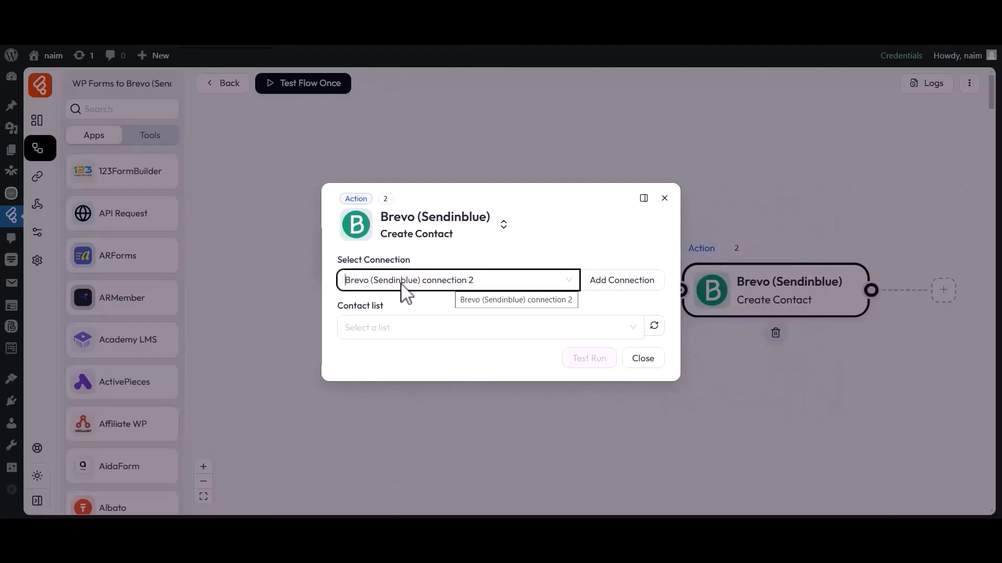
drag(339, 306, 389, 313)
click(384, 322)
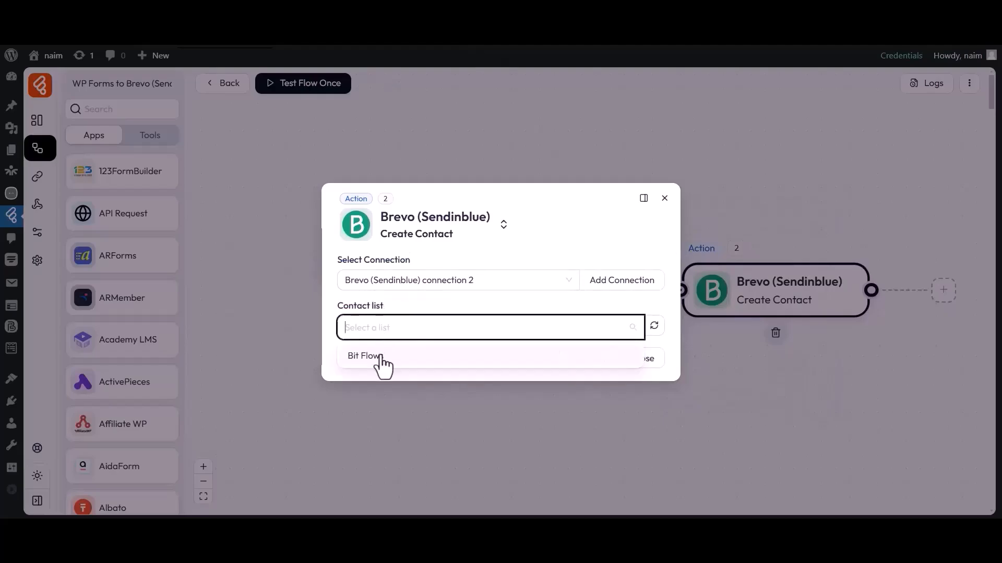
click(378, 357)
click(394, 332)
drag(336, 332, 395, 338)
Map FIRSTNAME to the form's 1:first and LASTNAME to 1:last
click(399, 353)
click(393, 360)
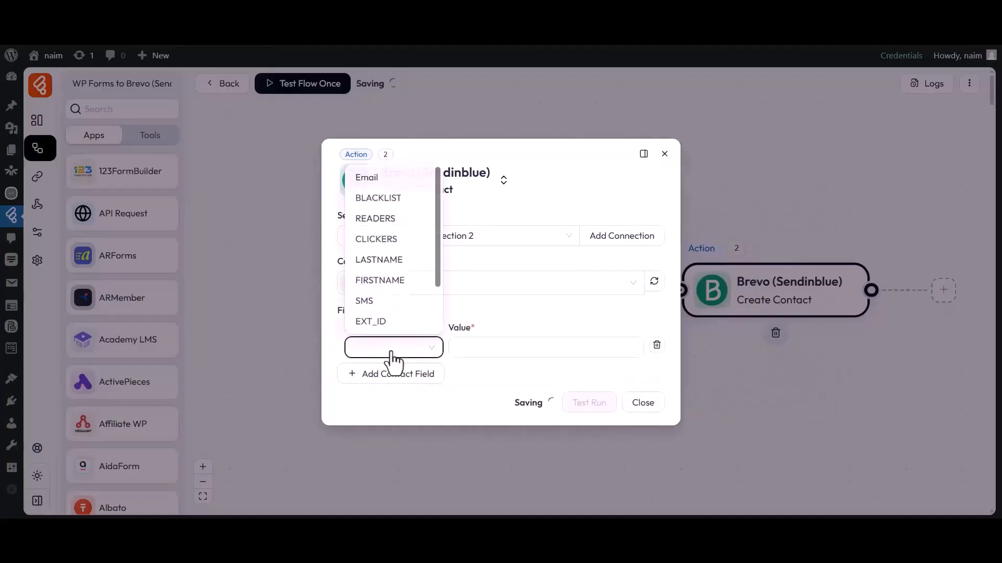
click(380, 281)
click(512, 348)
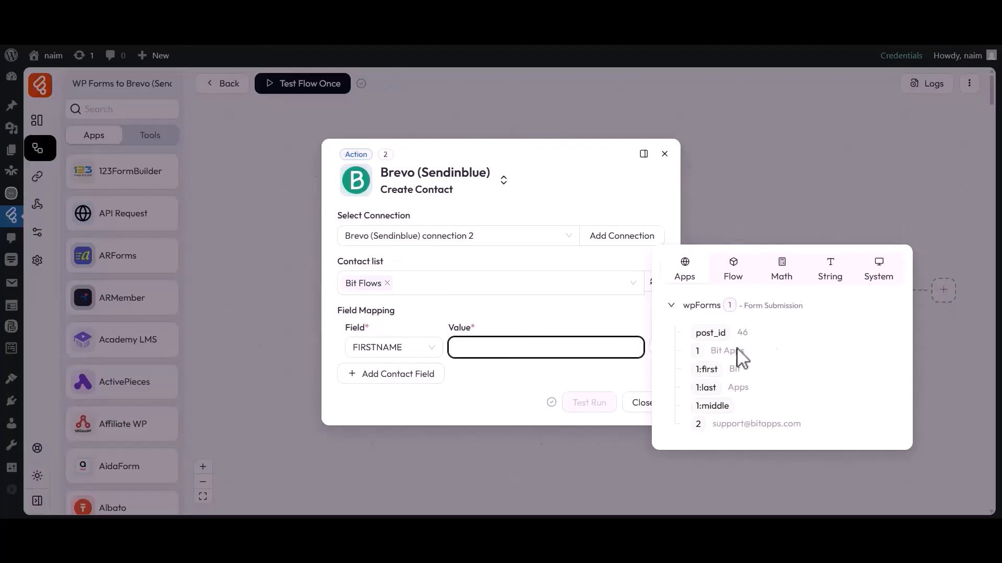
click(706, 370)
click(391, 375)
click(393, 369)
click(371, 280)
click(546, 371)
click(706, 410)
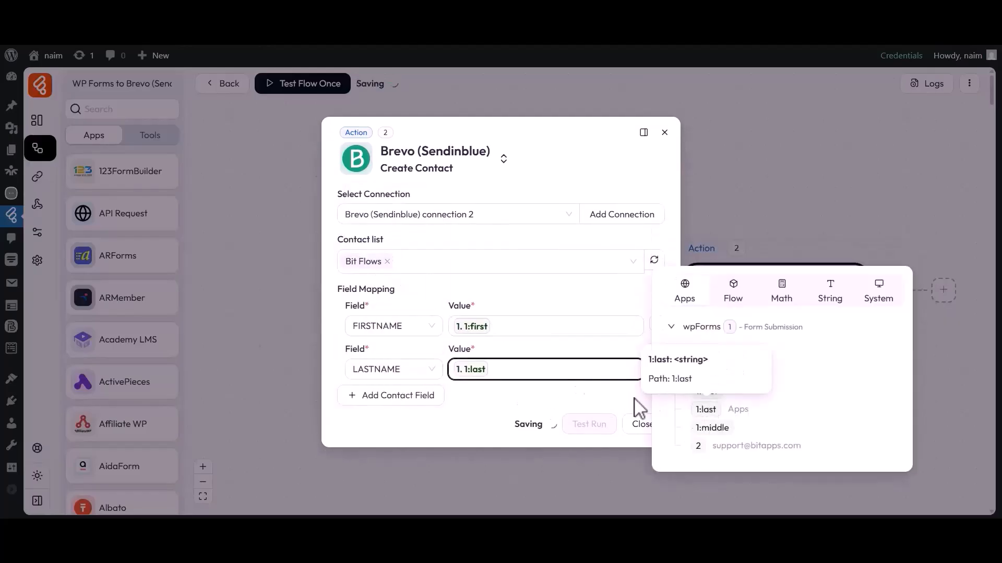
Map Email to the form's email field, save the mappings and close the action
click(391, 395)
click(393, 390)
click(368, 220)
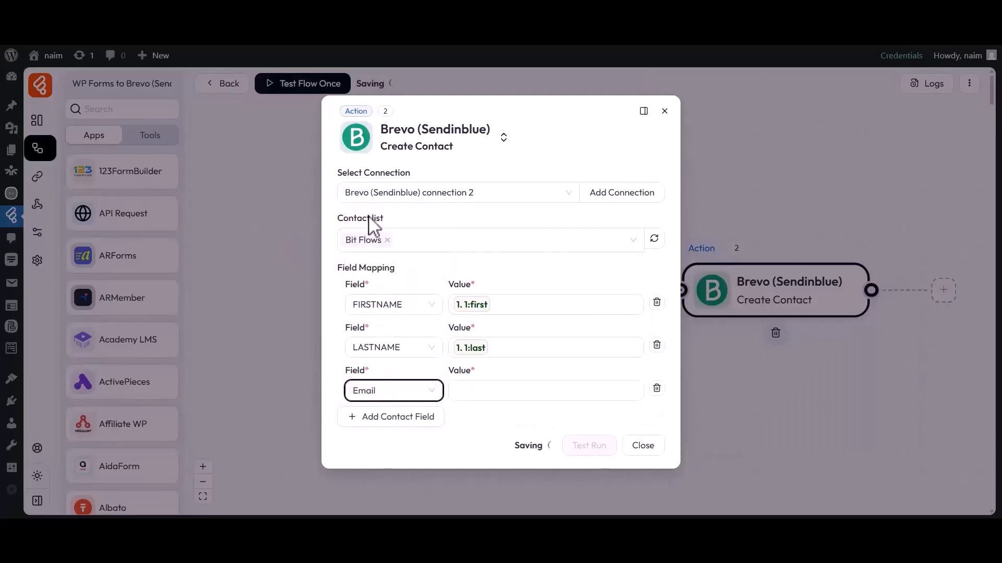
click(540, 392)
click(699, 467)
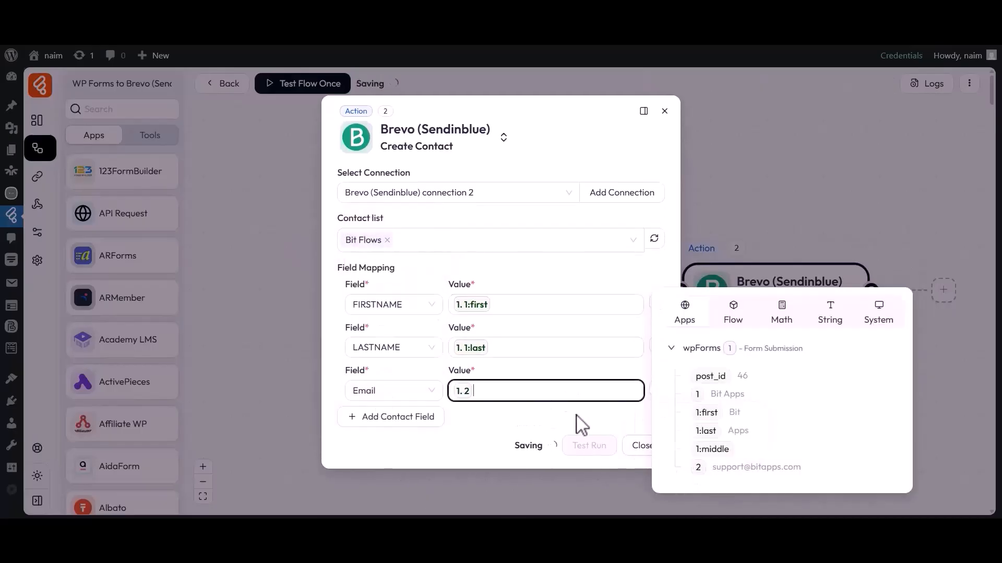
click(574, 420)
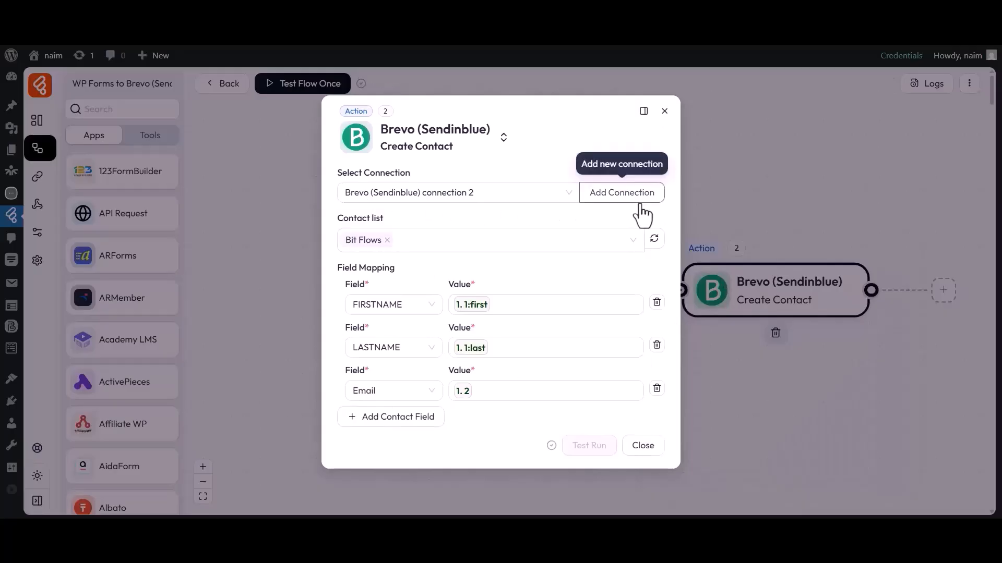
click(643, 446)
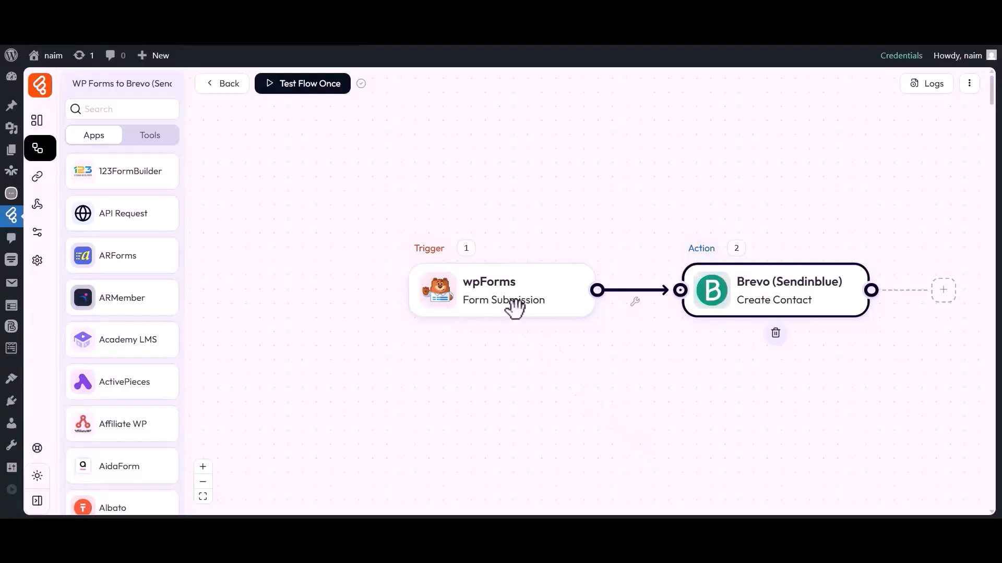
Test the flow once by submitting the contact form with a sample name and email
click(295, 87)
click(304, 115)
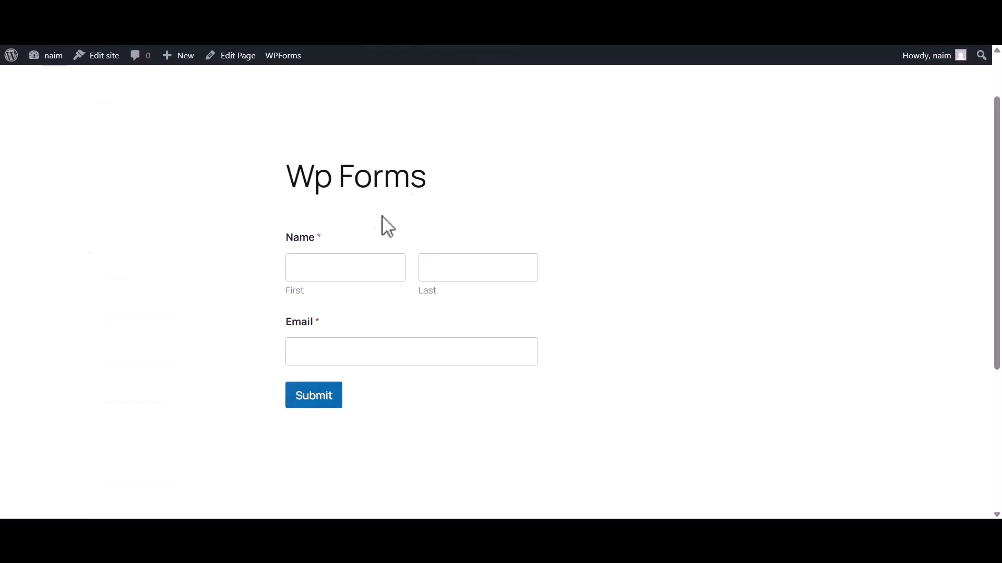
click(357, 269)
text(Bit)
click(472, 273)
text(Apps)
click(353, 352)
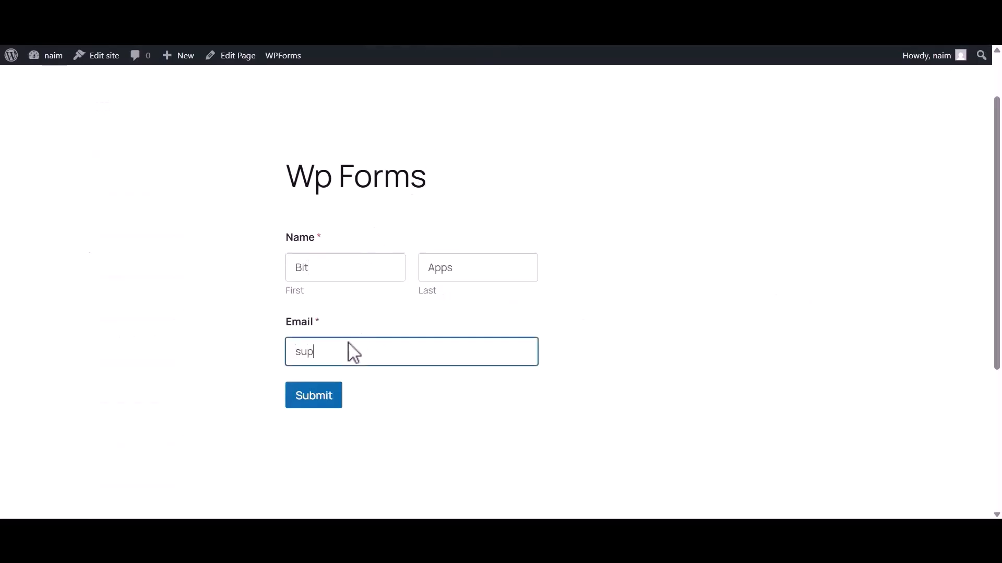
click(313, 396)
Check the submission confirmation and return to the flow editor
drag(296, 250, 695, 264)
click(695, 264)
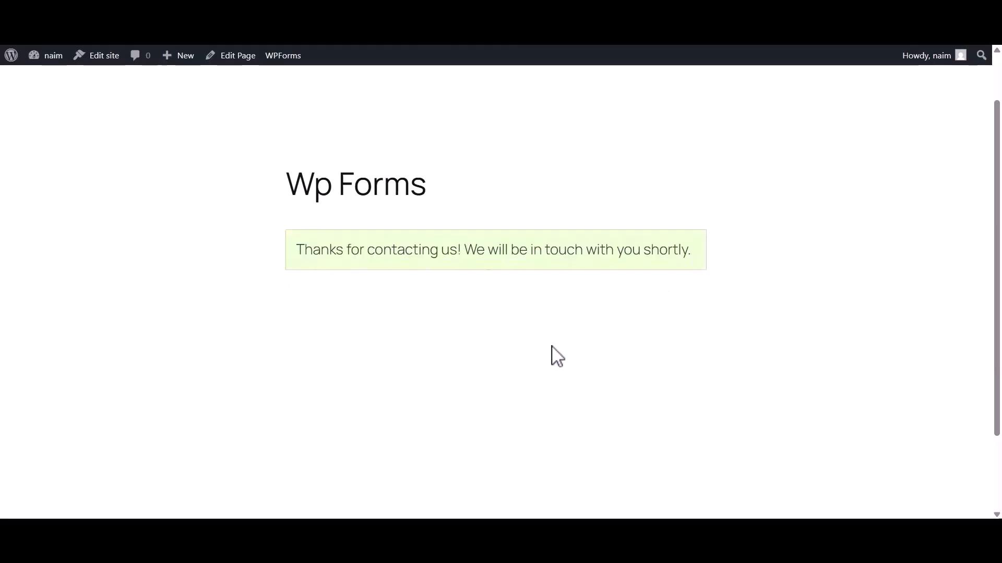
click(355, 12)
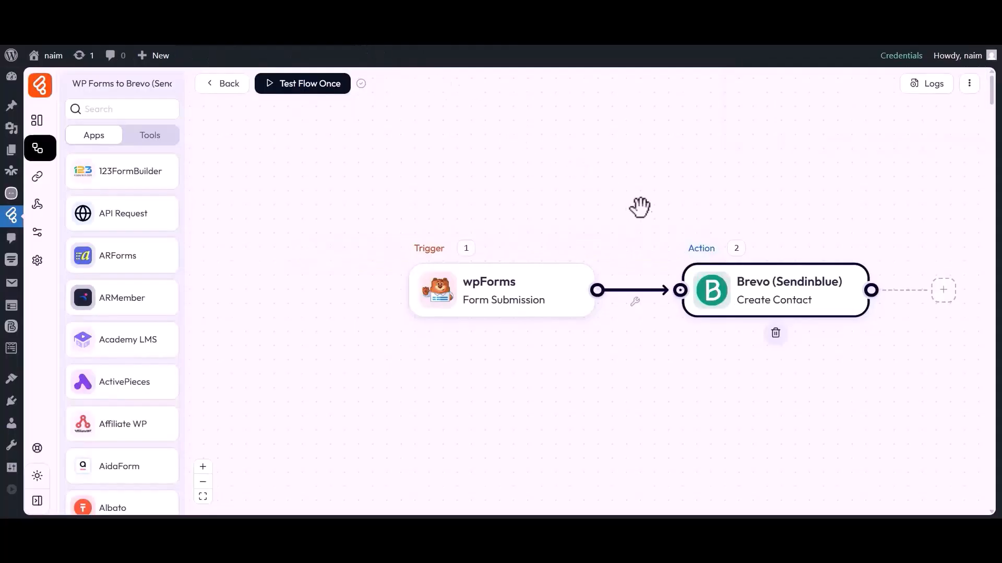
click(928, 91)
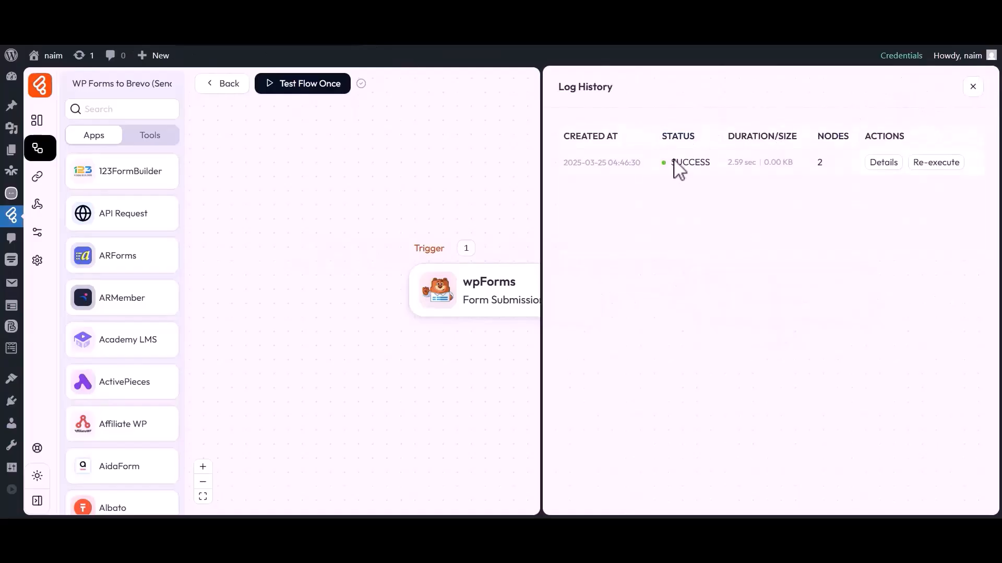
click(881, 166)
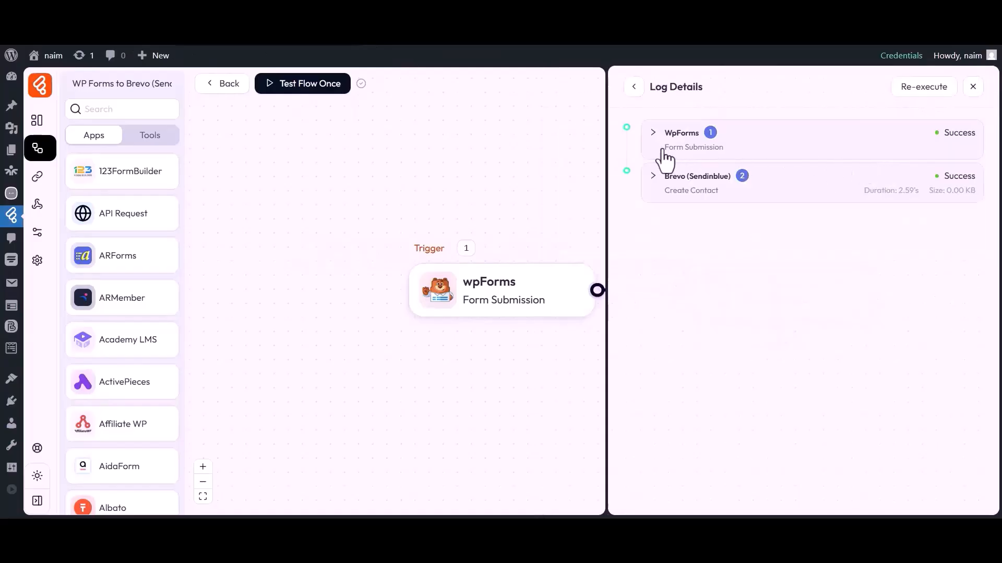
click(687, 186)
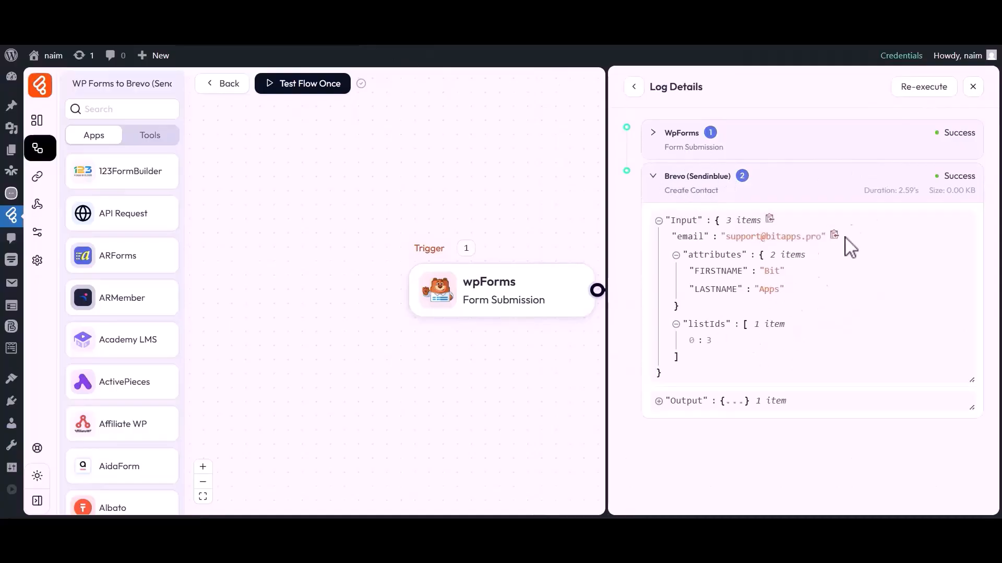
click(972, 87)
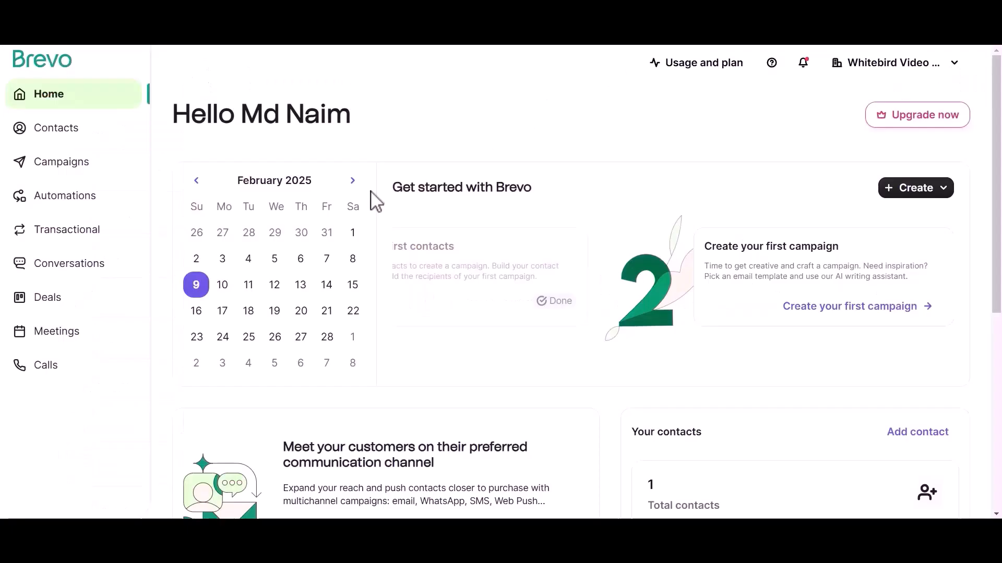
Open Brevo Contacts and check the new contact in the Bit Flows list
click(50, 137)
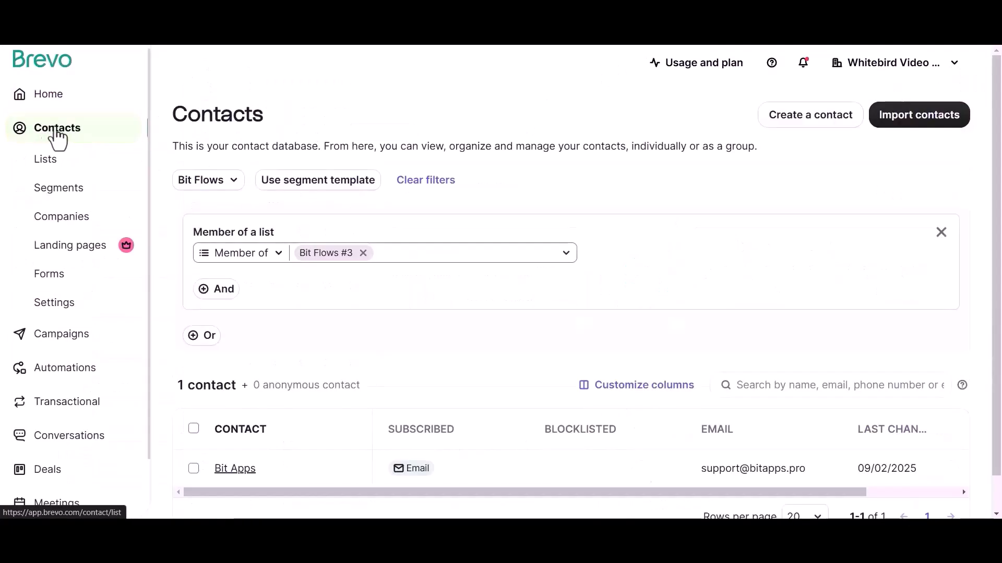
drag(178, 382, 221, 392)
click(234, 393)
scroll(595, 489, right, 3)
scroll(595, 489, left, 3)
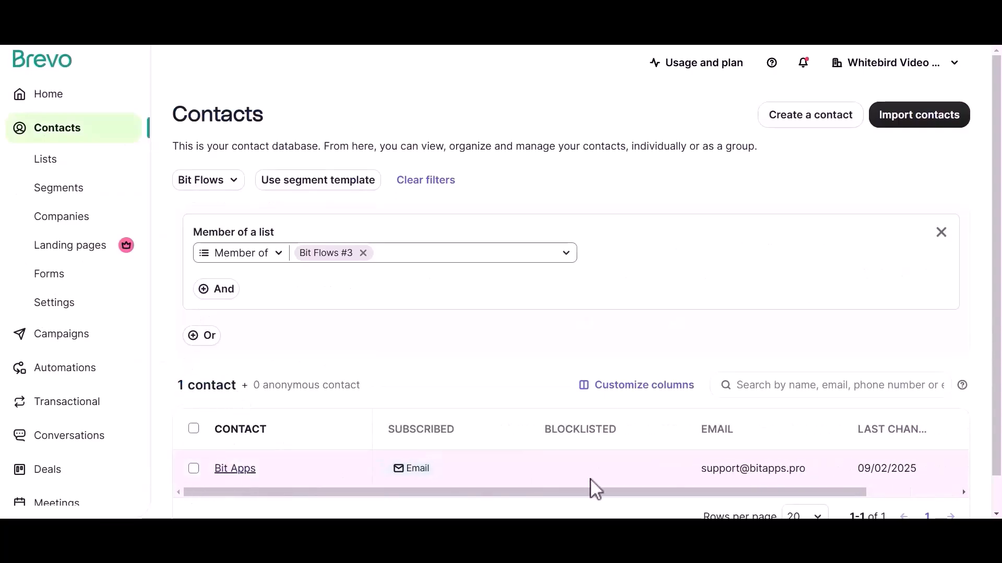